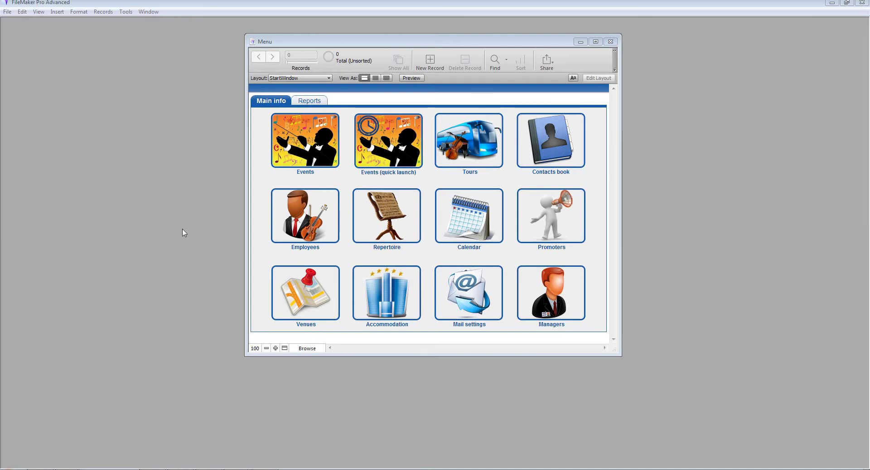
Open the Events list and bring up the record of the 10.02.2017 concert in Vilnius
left_click(298, 149)
left_click_drag(369, 26, 319, 34)
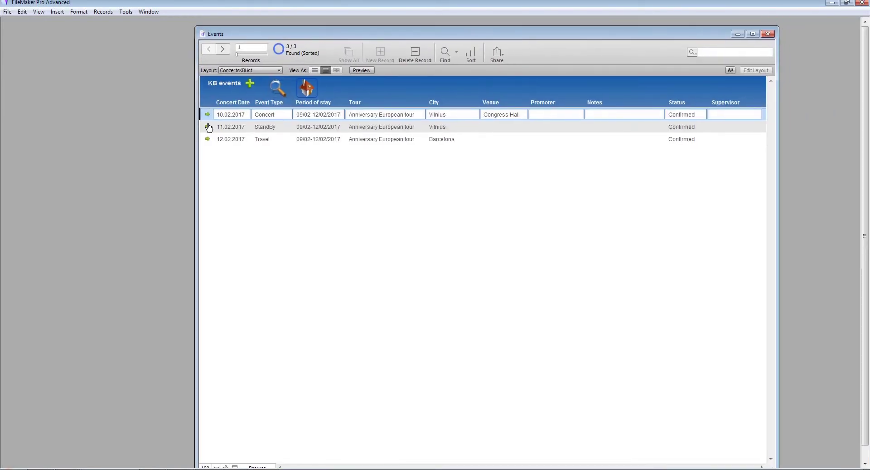
left_click(208, 115)
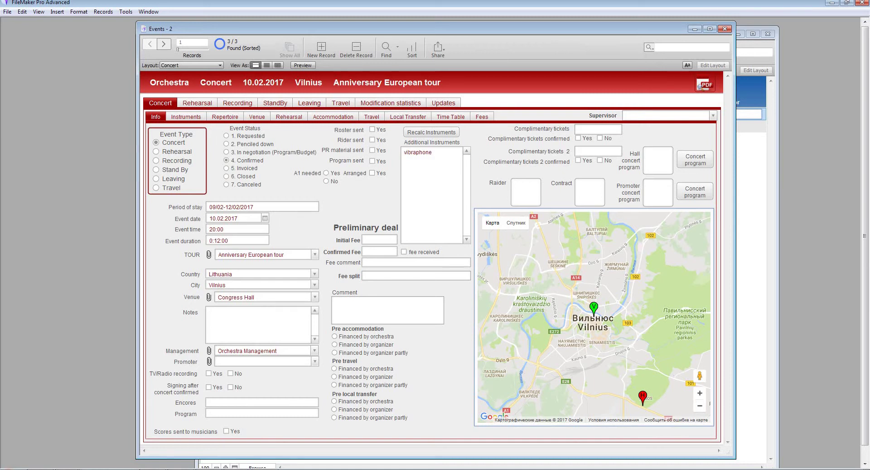
Look through the event's Rehearsal, Leaving and Modification statistics sections, and return to the Concert info
left_click(198, 103)
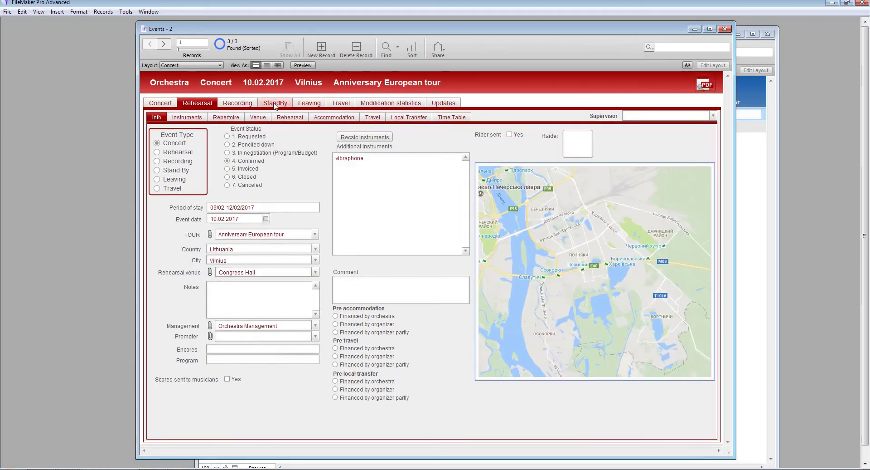
left_click(302, 104)
left_click(388, 104)
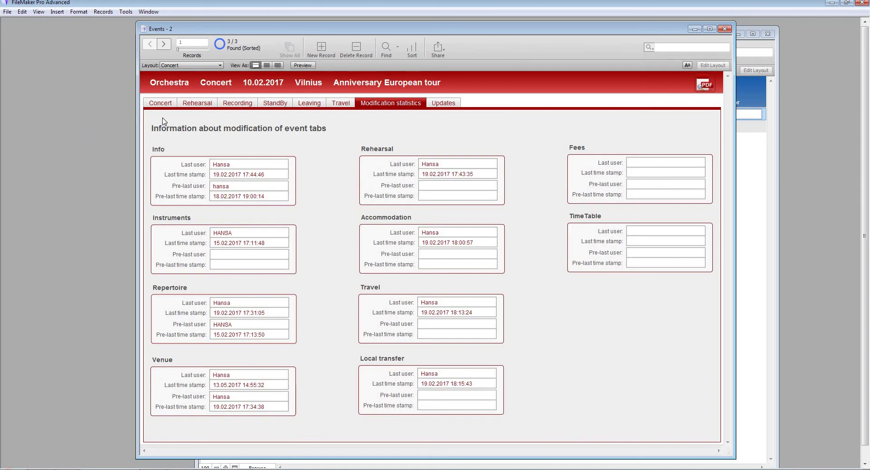
left_click(166, 104)
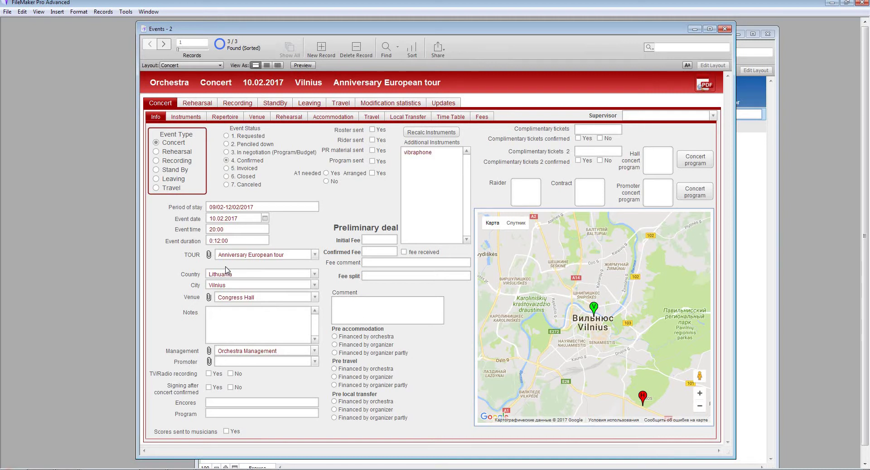
left_click(348, 432)
Review the concert's musicians by instrument and preview the musicians list as a PDF, closing the preview when done
left_click(185, 117)
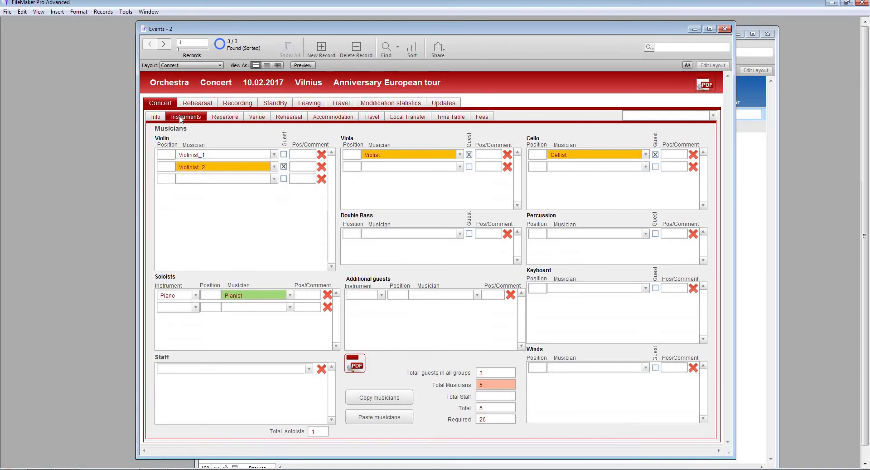
left_click(368, 403)
left_click(368, 418)
left_click(355, 363)
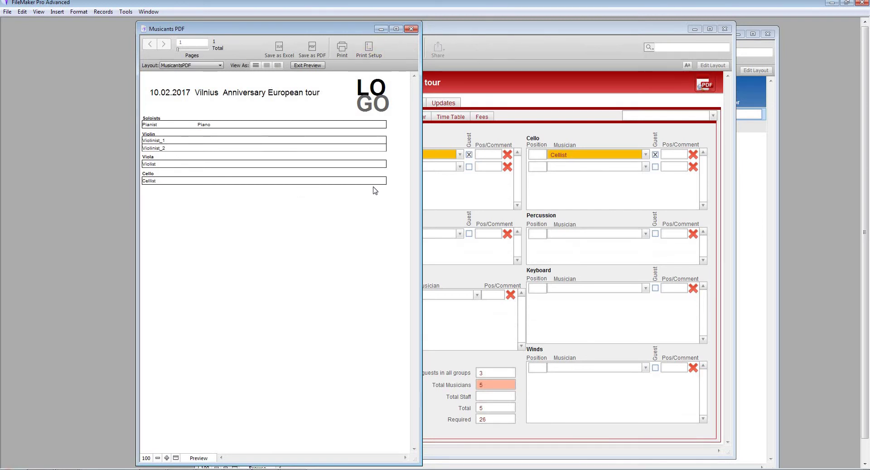
left_click(412, 29)
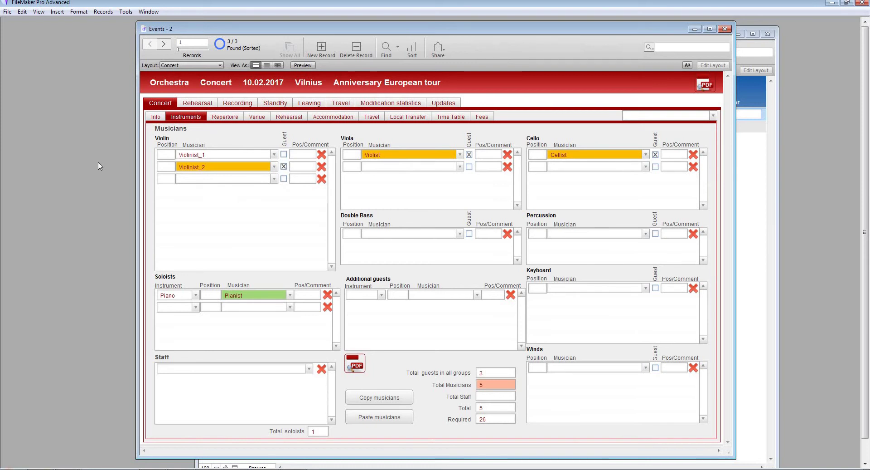
In the concert repertoire, number the Bach violoncello concerto 1 and Auerbach's "Dialogs on Stabat Mater" 2
left_click(227, 117)
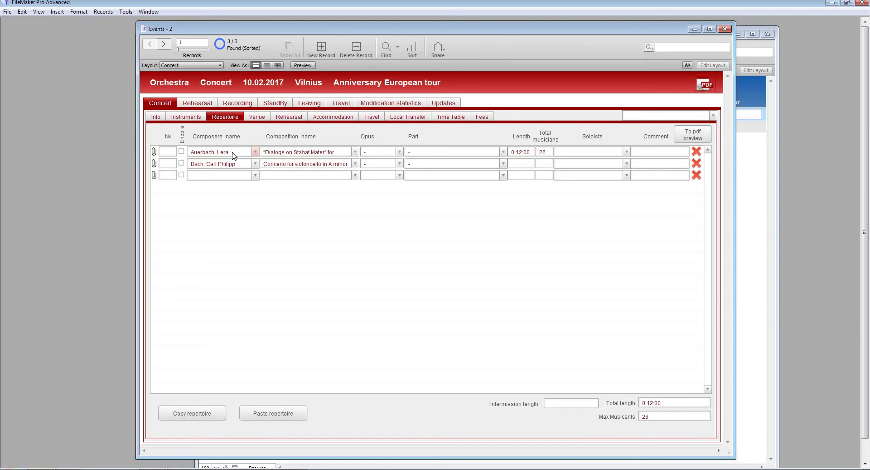
left_click(173, 164)
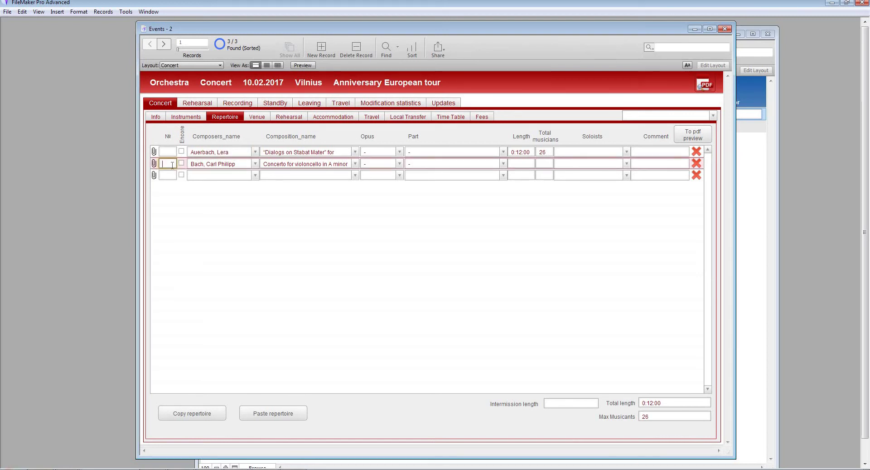
type("1")
left_click(167, 152)
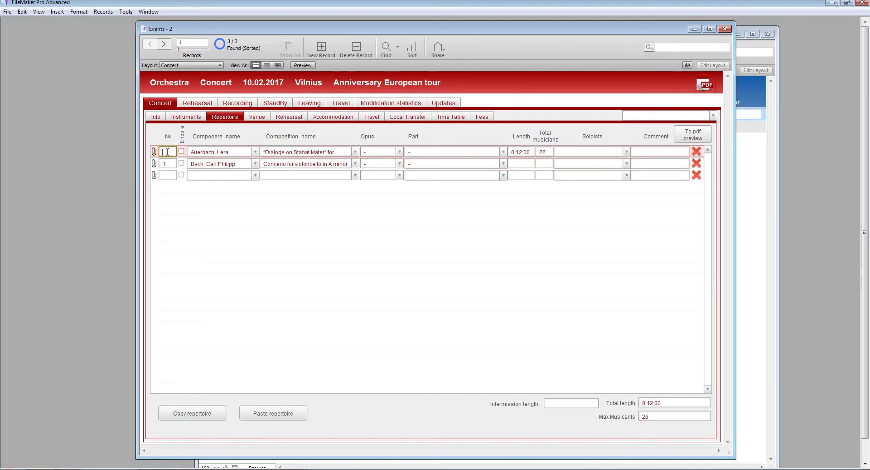
type("2")
left_click(161, 141)
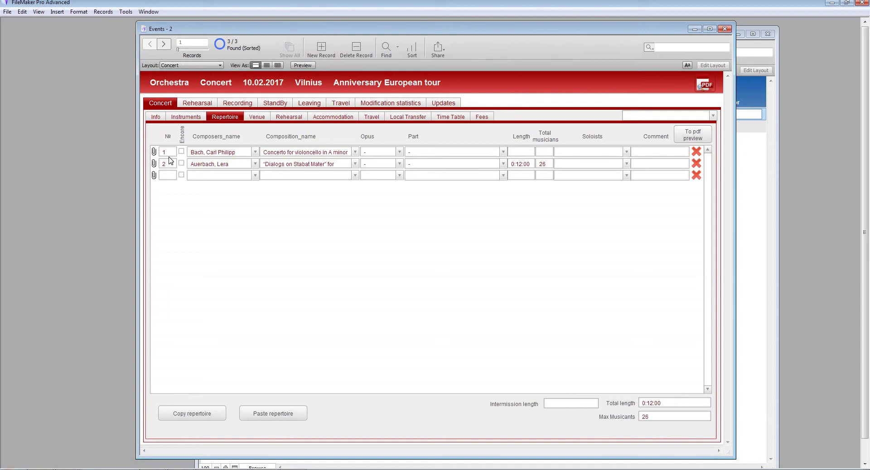
Preview the concert program as a PDF and close it, and review the concert's venue and rehearsal details
left_click(700, 139)
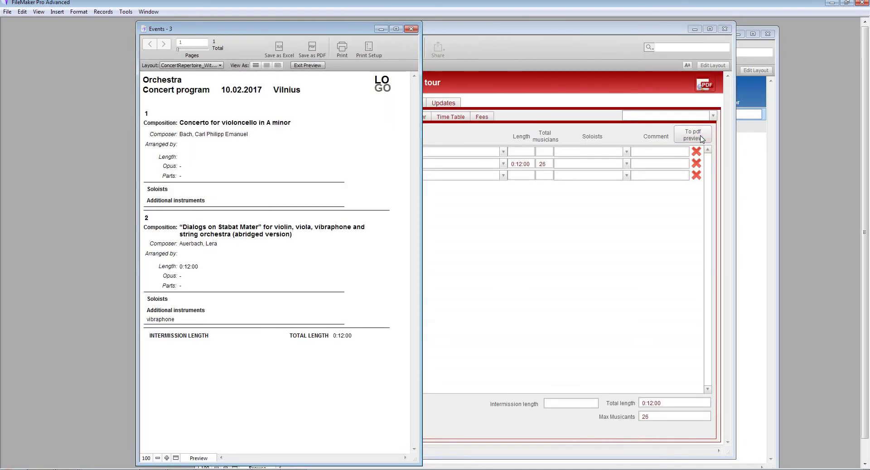
left_click(411, 30)
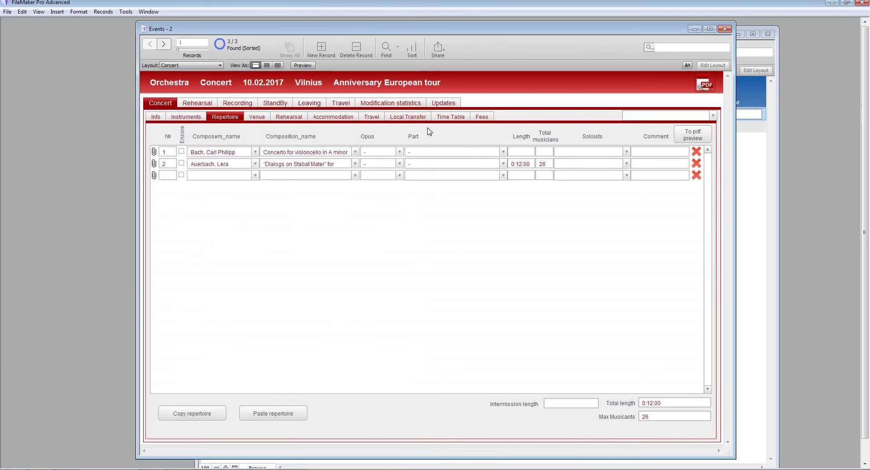
left_click(256, 117)
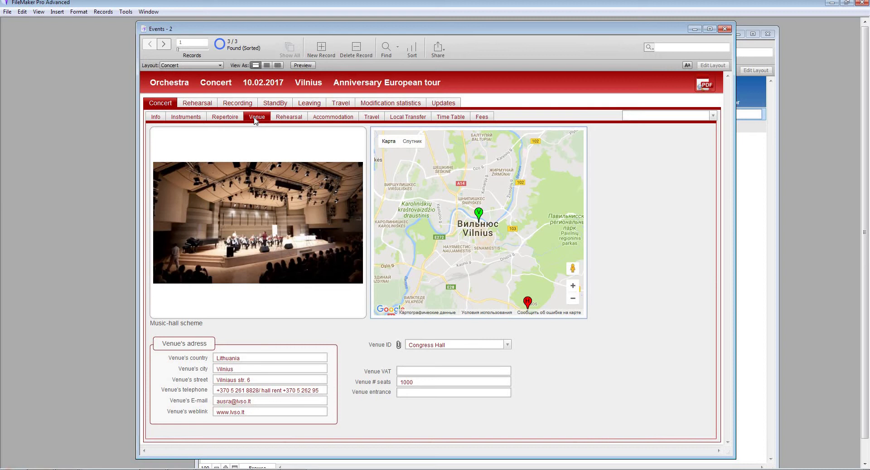
left_click(288, 118)
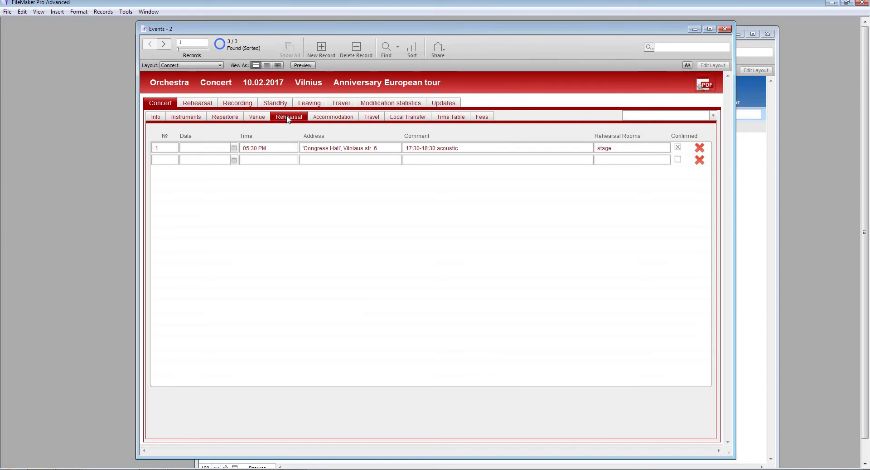
In the accommodation, assign room 01 to Violist, 02 to Pianist, 03 to Cellist, 04 to Violinist_1 and 05 to Violinist_2, and mark Pianist as separate
left_click(329, 119)
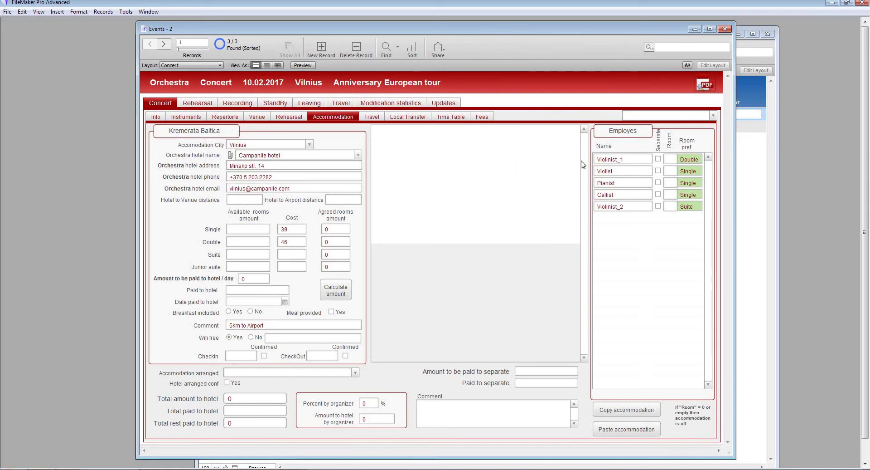
left_click(671, 171)
type("01")
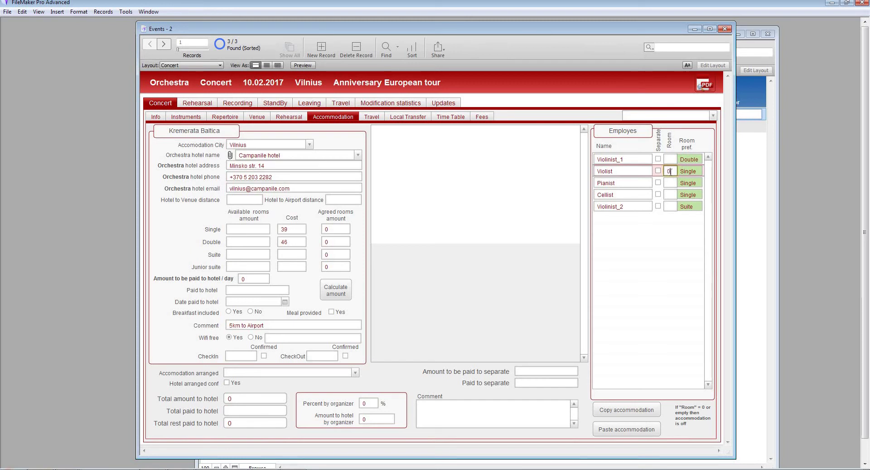
left_click(671, 182)
type("02")
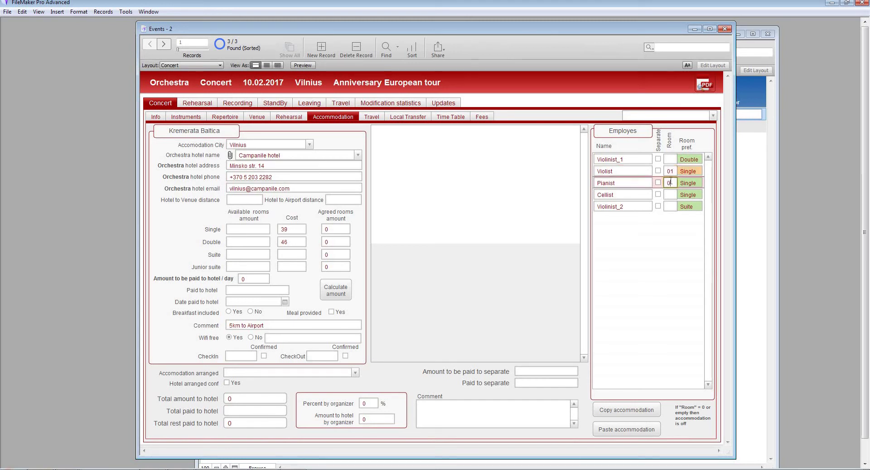
left_click(671, 194)
type("03")
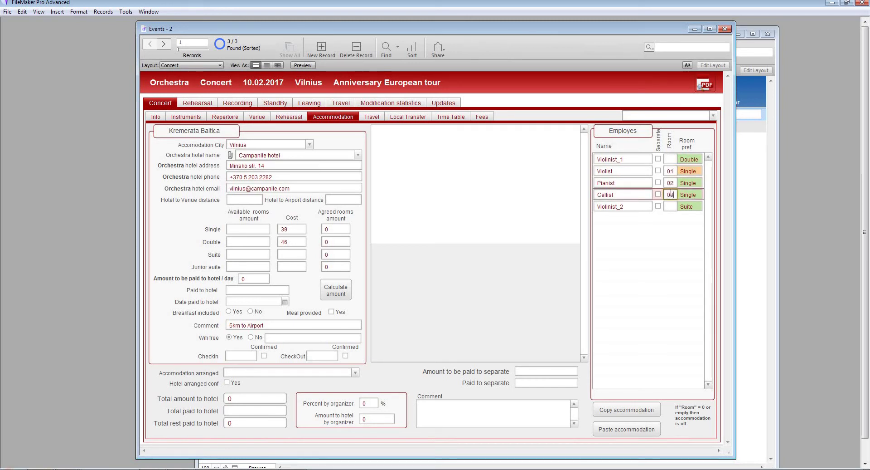
left_click(671, 160)
type("04")
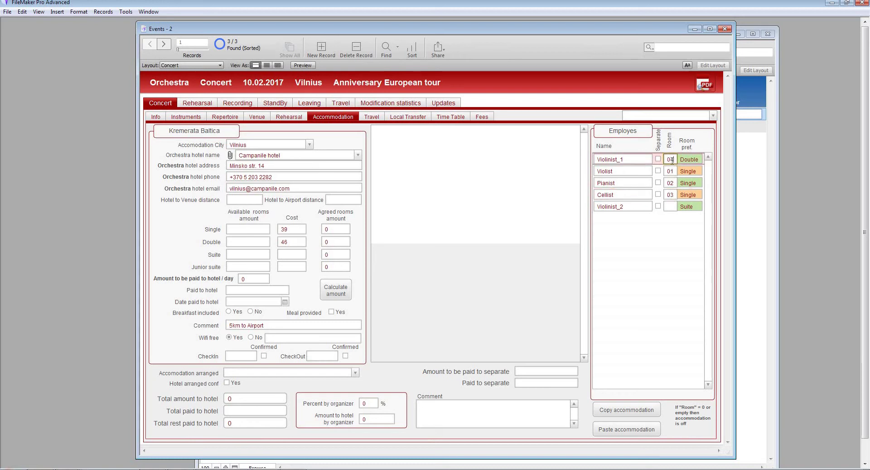
left_click(671, 206)
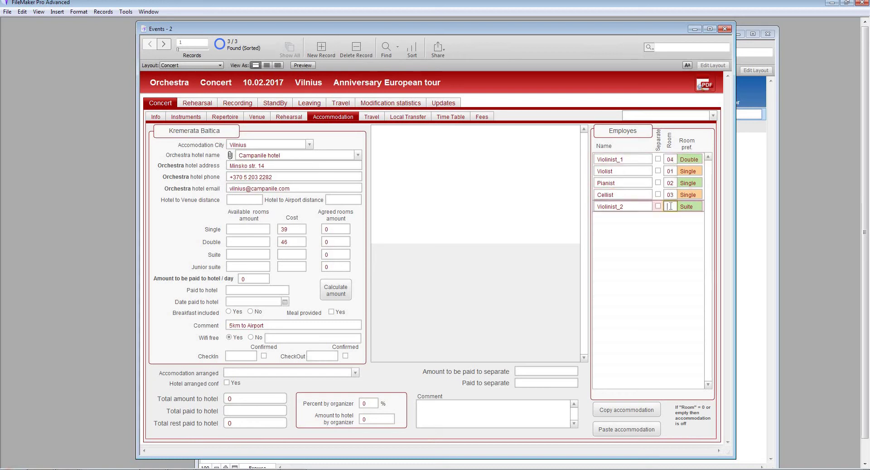
type("05")
left_click(603, 145)
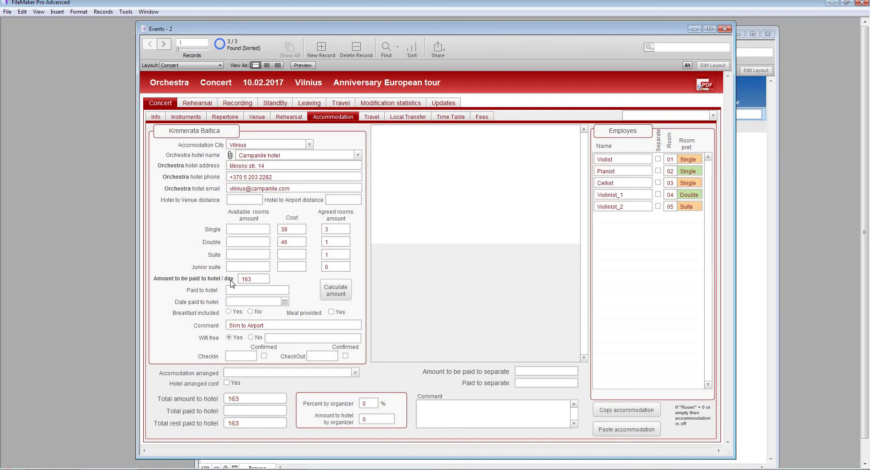
left_click(659, 172)
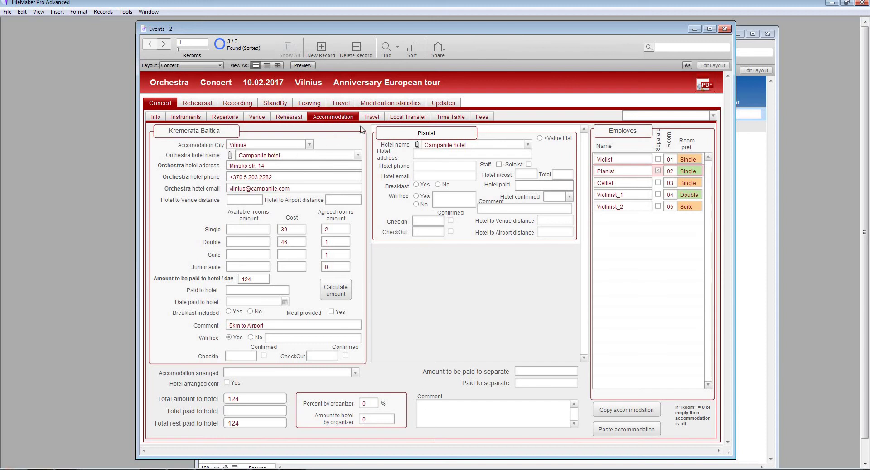
Review the musicians' travel times and costs, and mark Violist for a separate local transfer
left_click(371, 117)
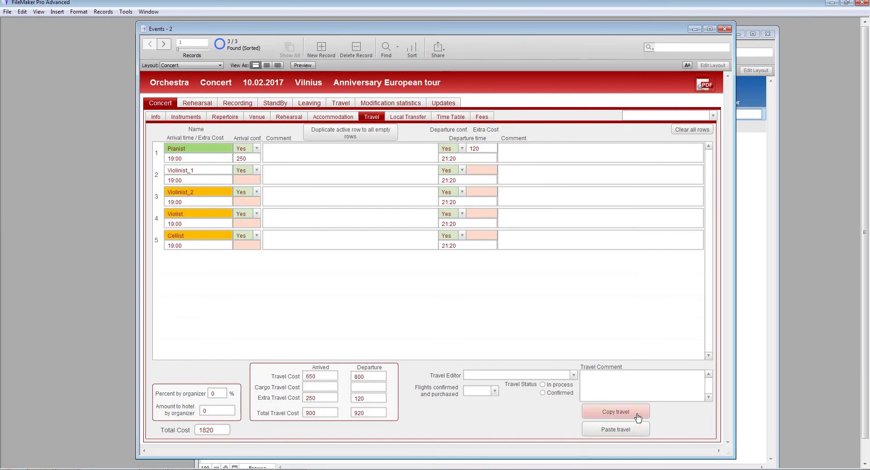
left_click(402, 119)
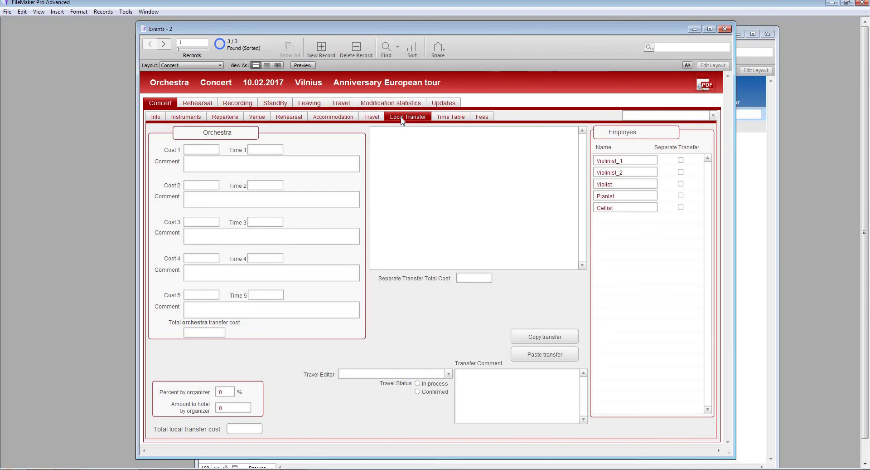
left_click(680, 184)
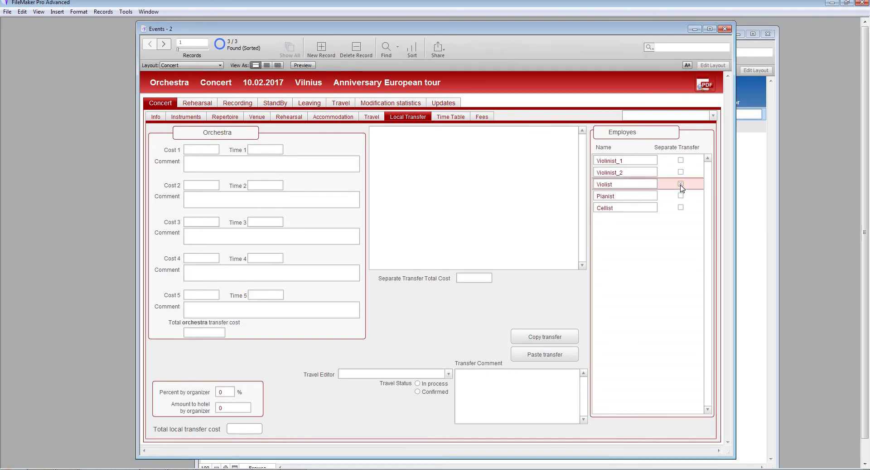
left_click(700, 144)
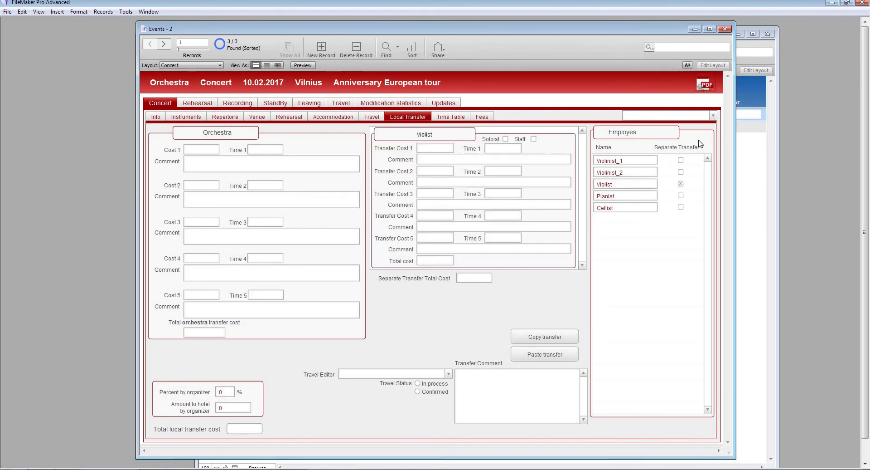
Review the concert's time table and the map in its general info, and close the event to return to the main menu
left_click(458, 117)
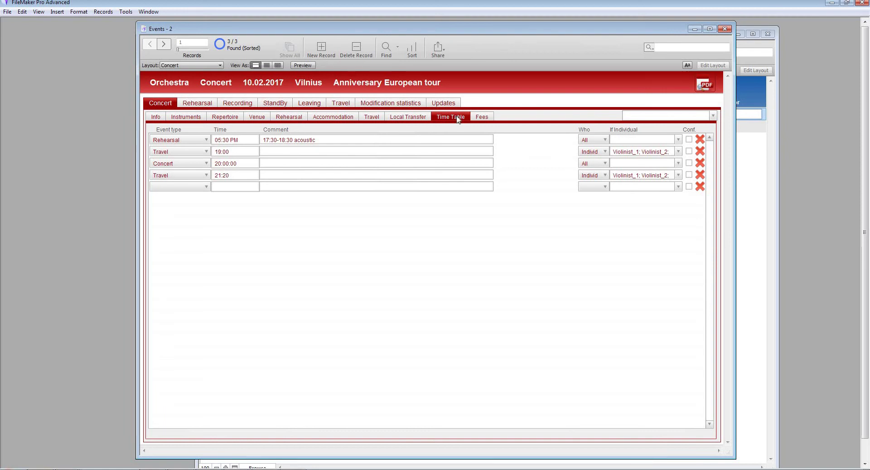
left_click(159, 120)
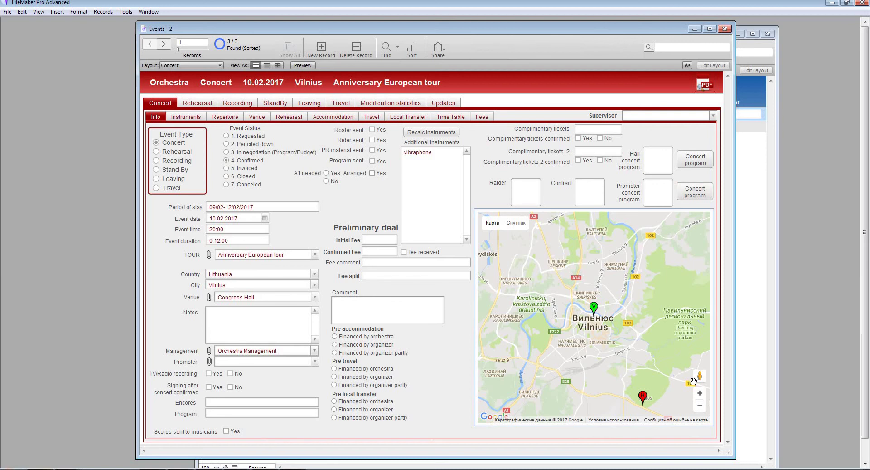
left_click(700, 393)
left_click(700, 405)
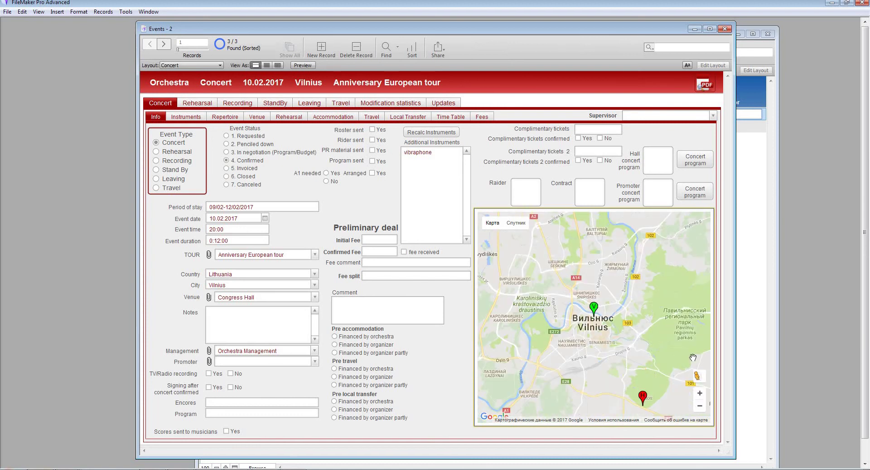
left_click(725, 29)
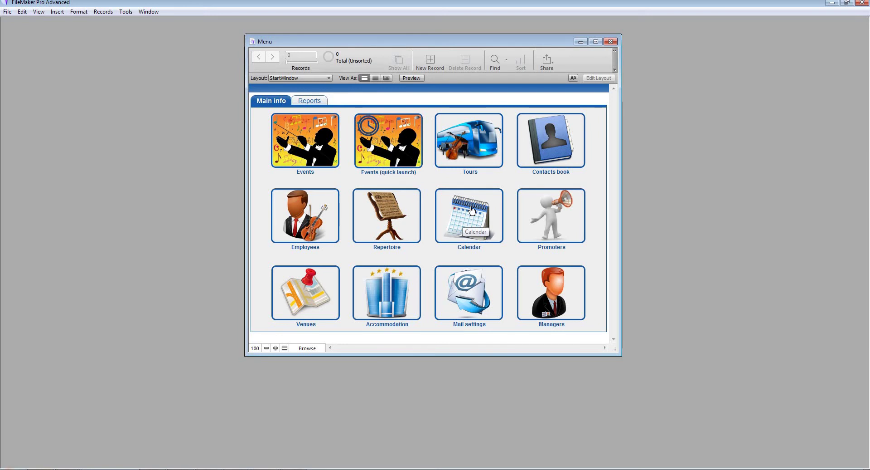
Open the Cellist's record from the employees list to view its info, and close both employee windows
left_click(295, 232)
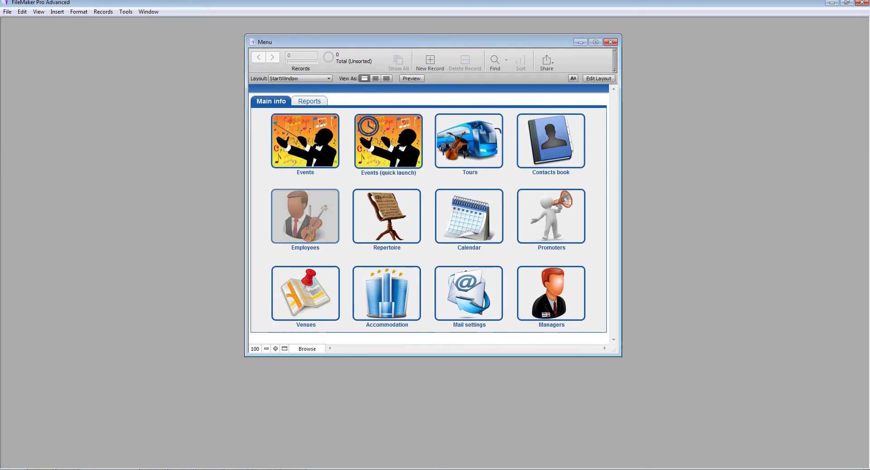
left_click(257, 102)
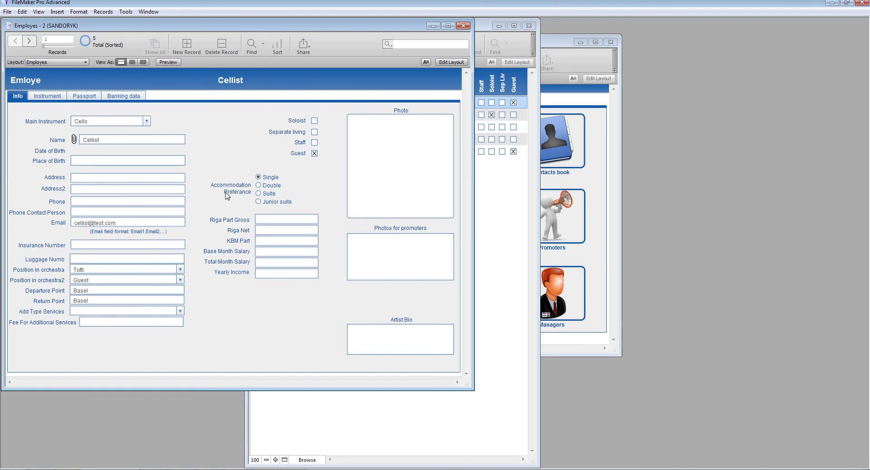
left_click(463, 26)
left_click(530, 26)
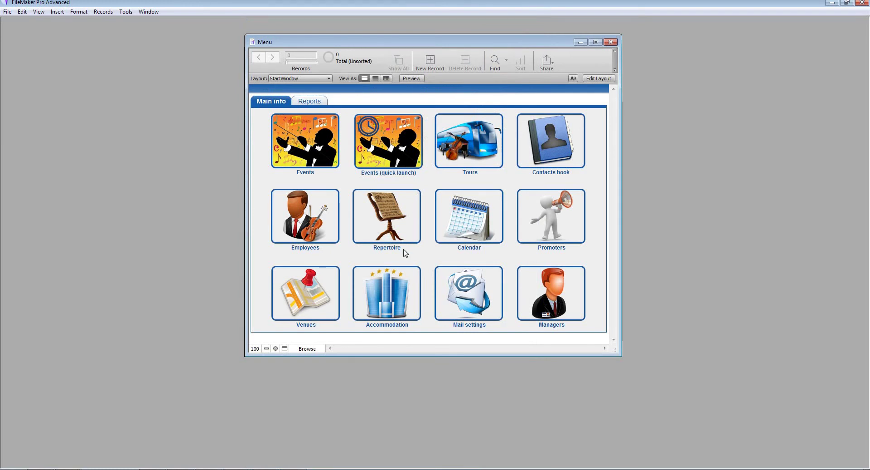
Open the first venue's record from the venues list to view its map and hall scheme, and close both venue windows
left_click(303, 290)
left_click(258, 103)
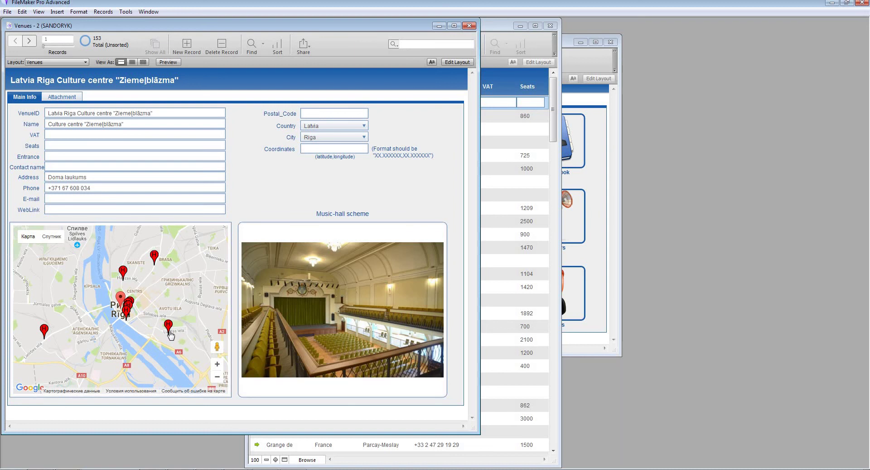
left_click(469, 25)
left_click(550, 25)
Open the calendar and browse forward to May 2017 and back through the months to view the scheduled events and tours
left_click(473, 218)
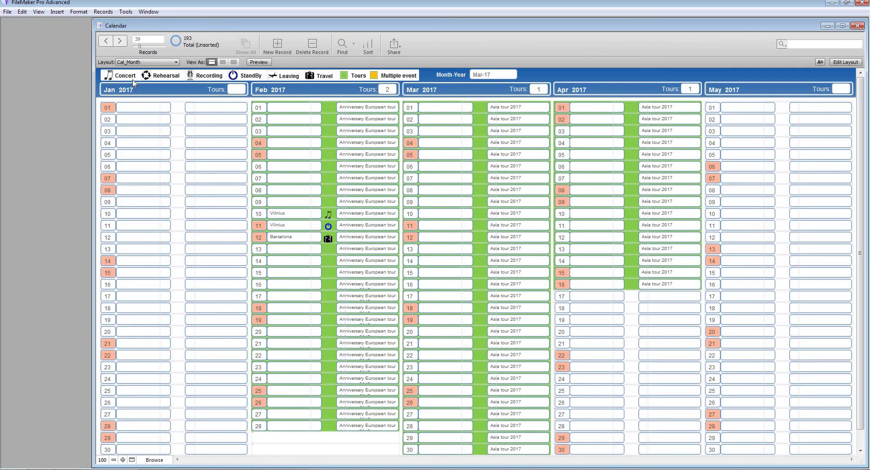
left_click(120, 42)
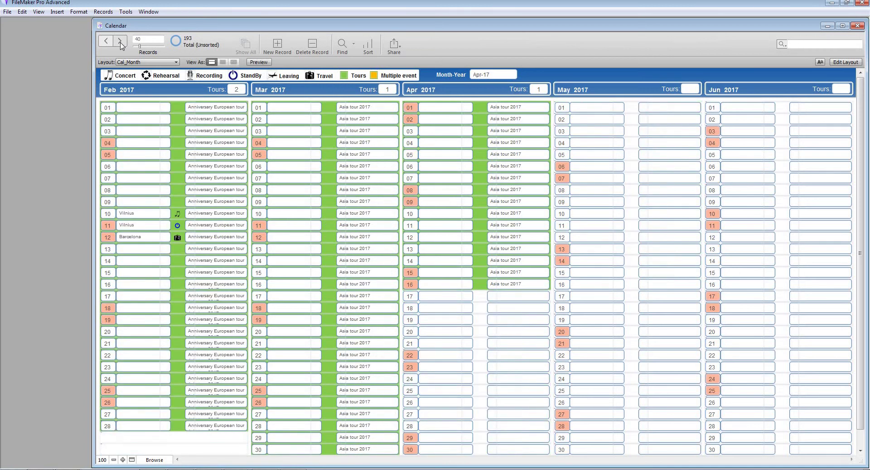
left_click(119, 42)
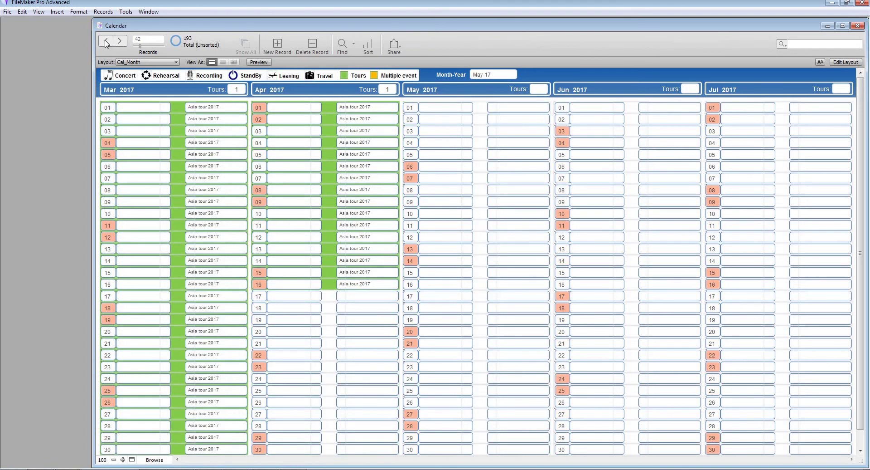
left_click(106, 42)
left_click(106, 41)
left_click(106, 42)
left_click(106, 42)
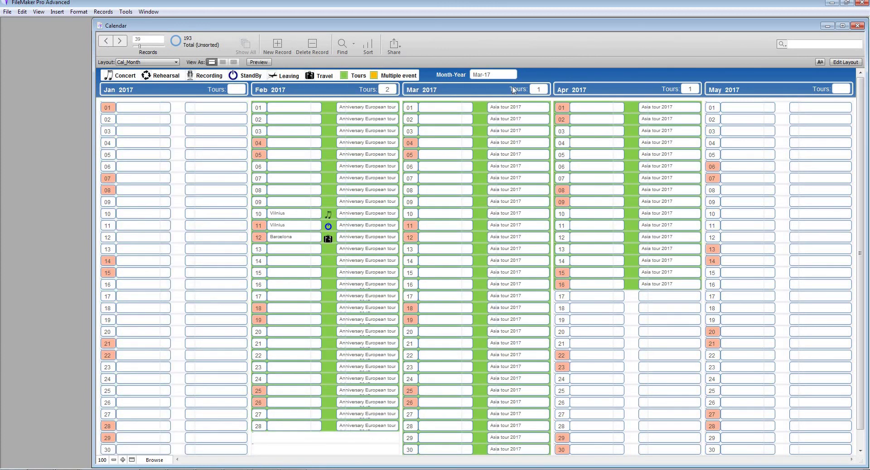
Find the month-year Mar-18 in the calendar, and close the calendar to return to the main menu
left_click(343, 50)
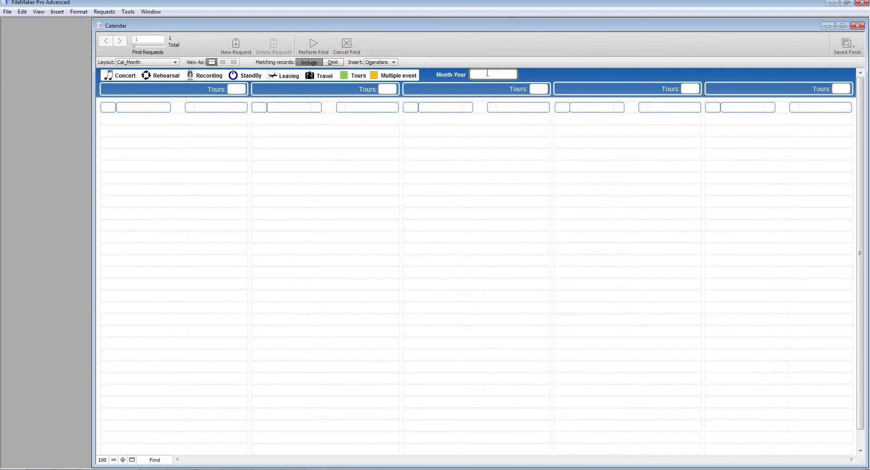
type("Mar-18")
key("Return")
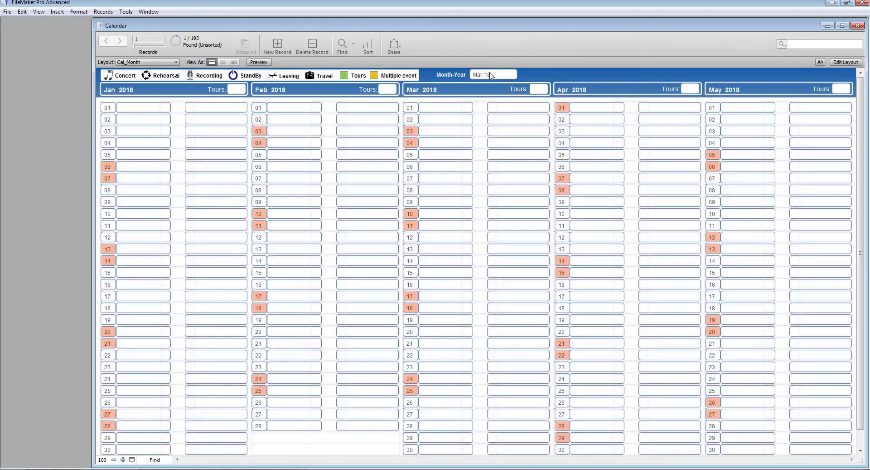
left_click(856, 25)
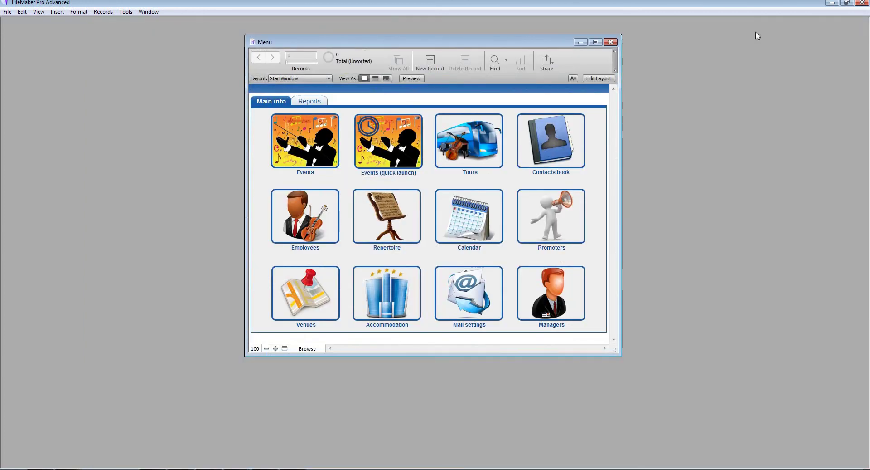
Refresh the mail settings recipient list for the Anniversary European tour, and close the mail settings
left_click(472, 288)
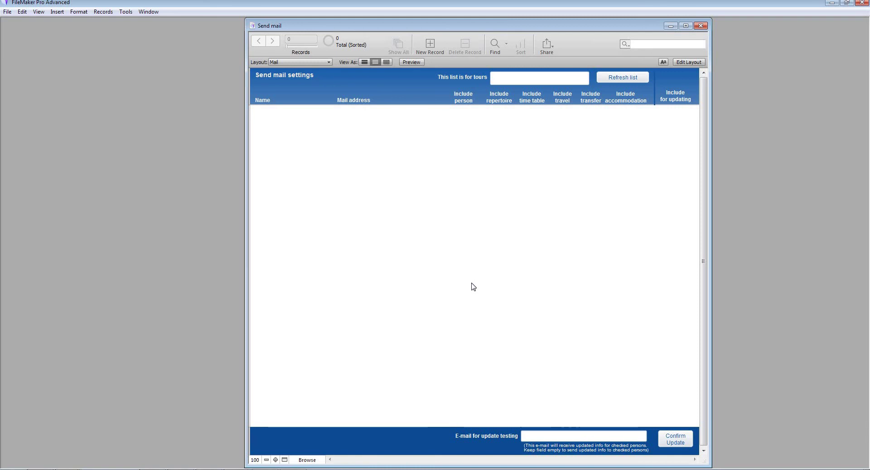
left_click(623, 78)
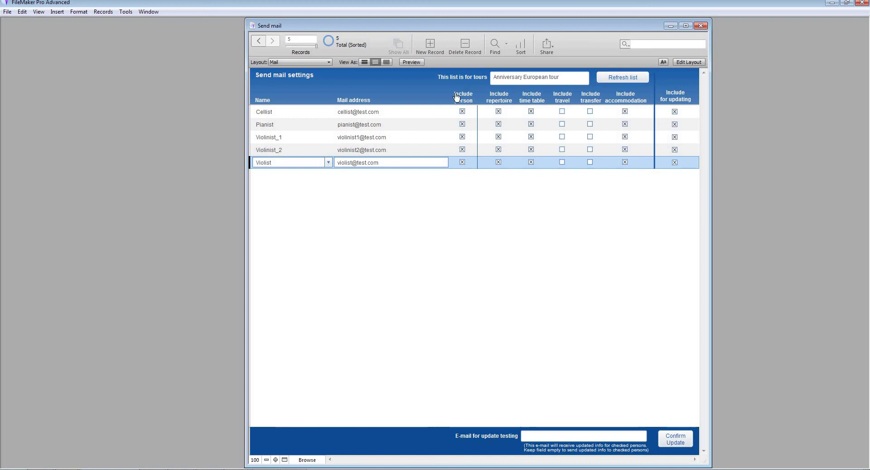
left_click(699, 26)
Generate the PDF schedule report with all sections for the 10.02.2017 Vilnius concert, review it, and close the report and the event
left_click(300, 124)
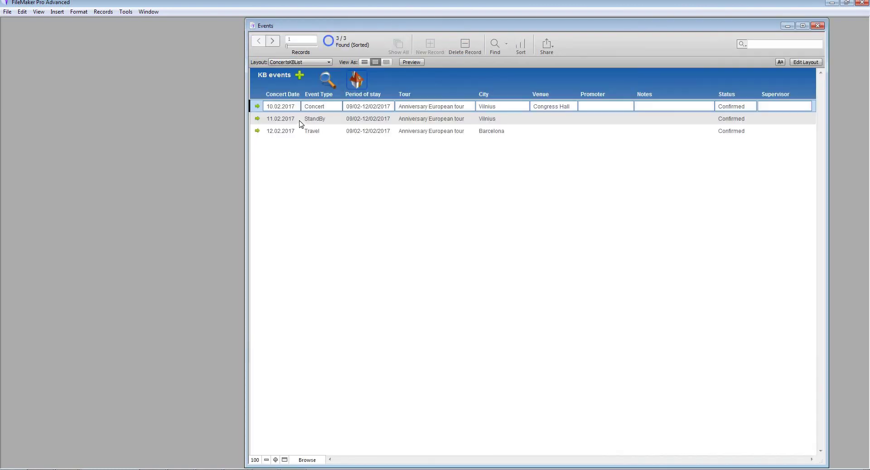
left_click(256, 106)
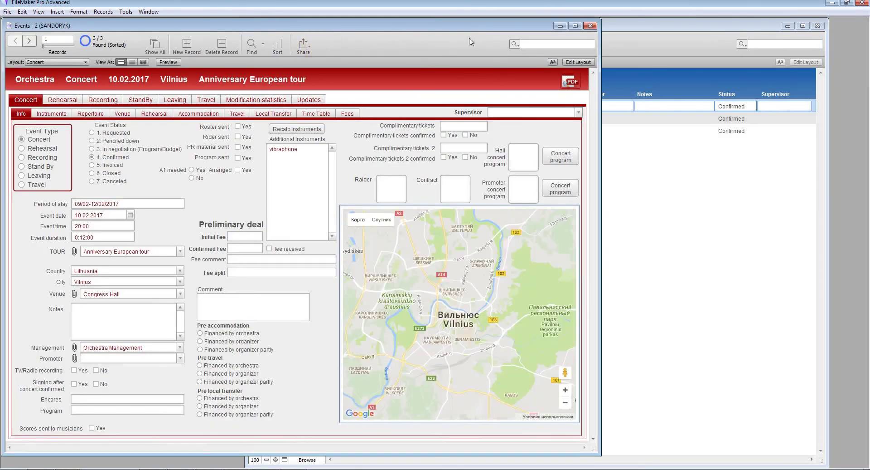
left_click(569, 79)
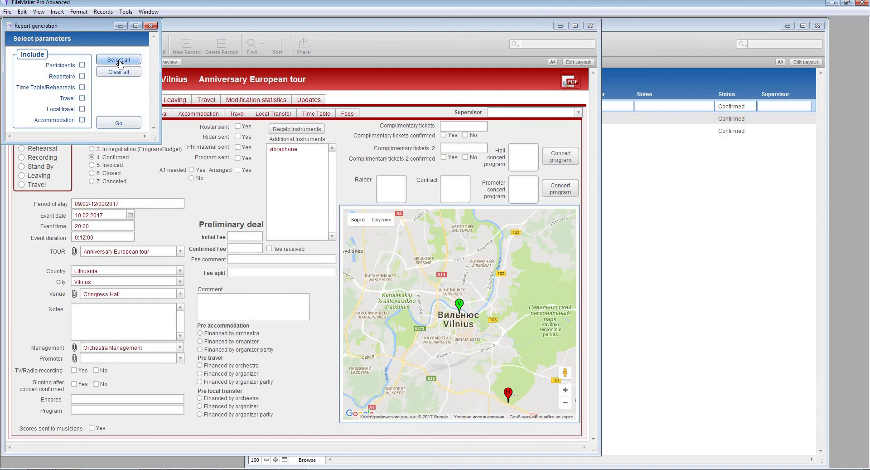
left_click(119, 123)
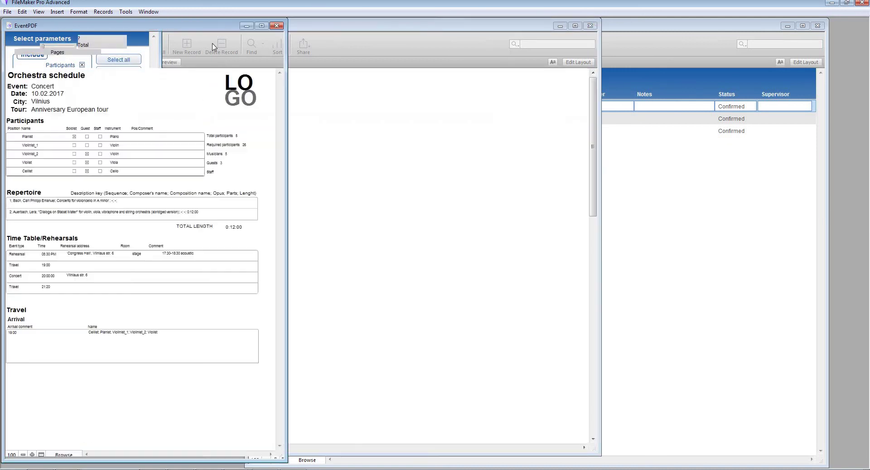
left_click_drag(202, 31, 435, 31)
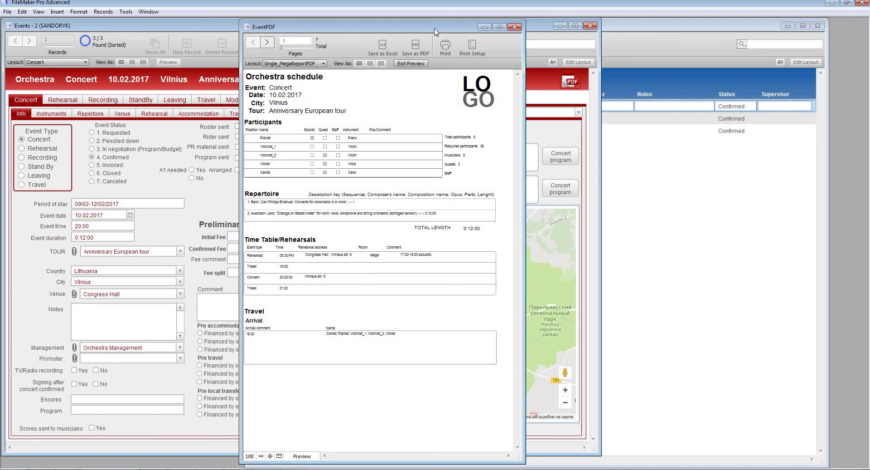
left_click(515, 27)
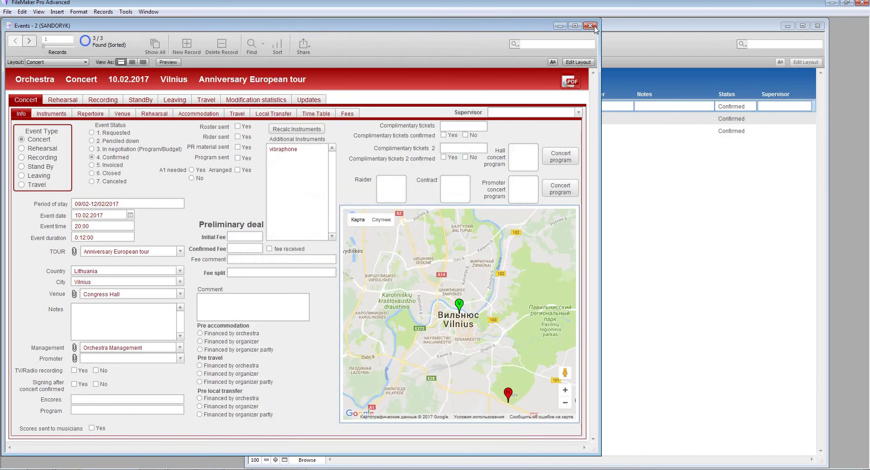
left_click(591, 27)
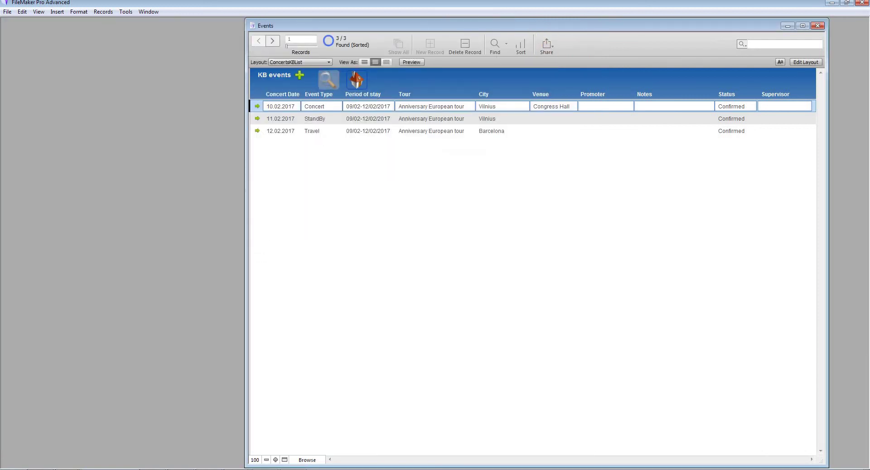
Generate a combined schedule report for the listed events with all sections and the Common schedule type, and close its preview
left_click(328, 80)
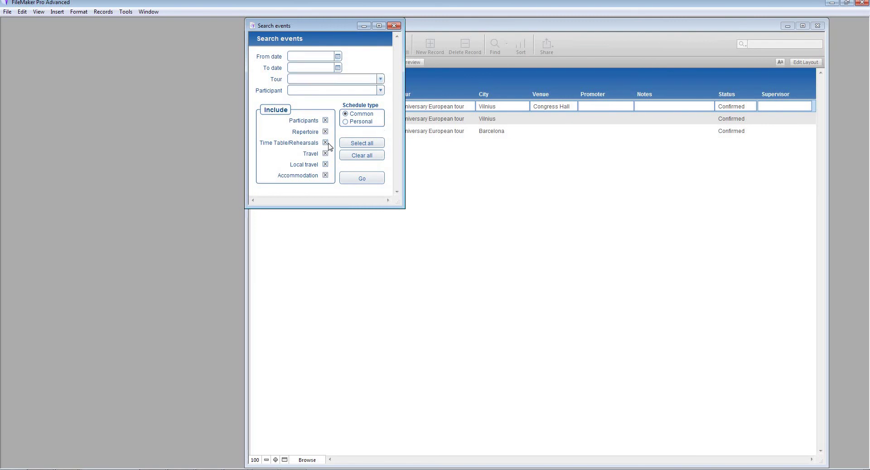
left_click(354, 176)
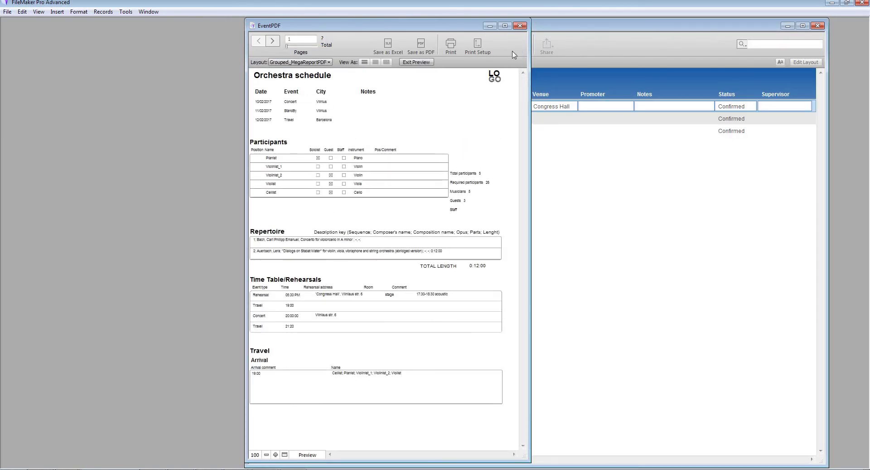
left_click(520, 26)
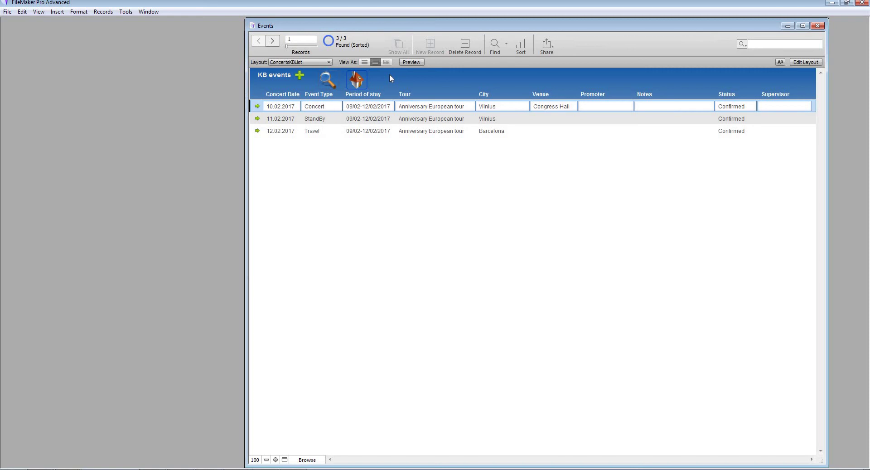
left_click(357, 80)
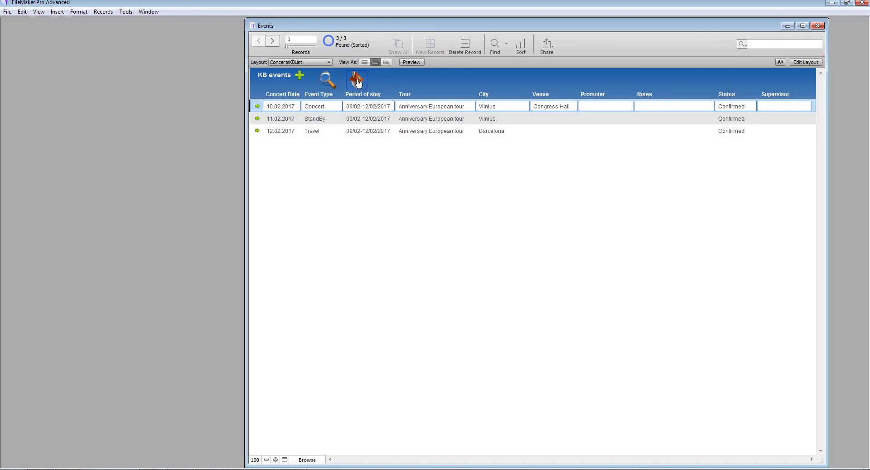